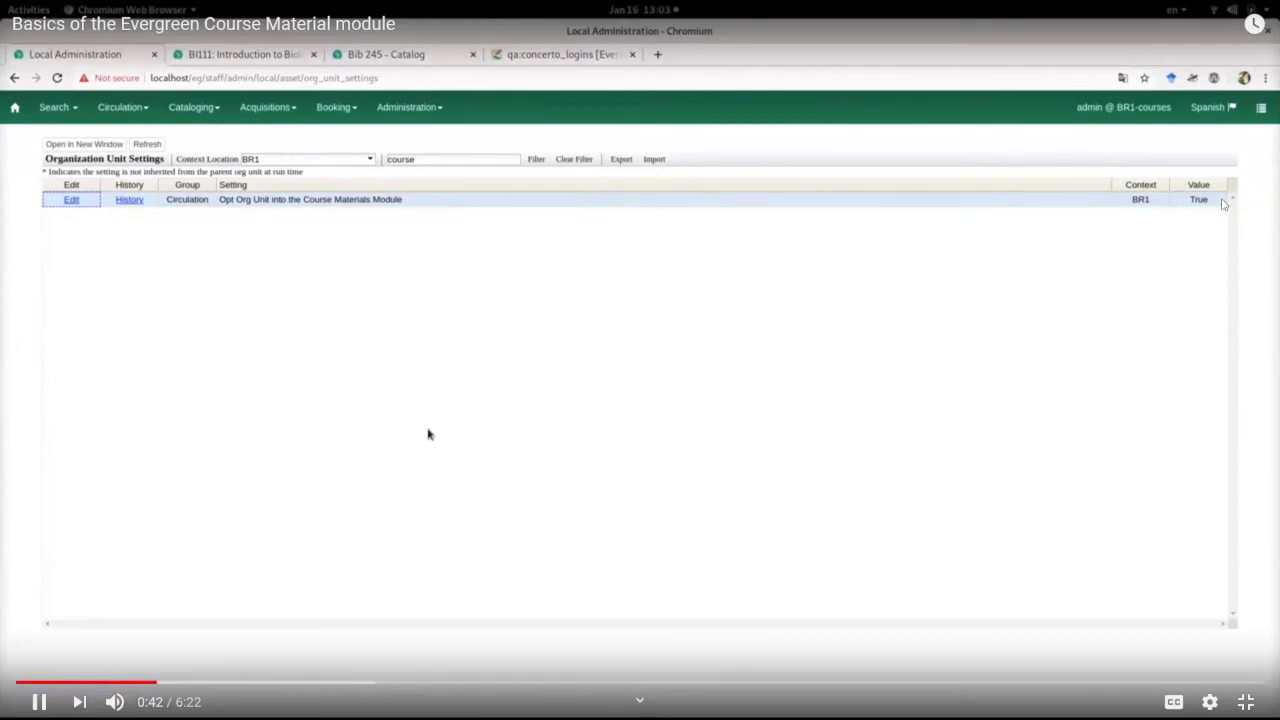
left_click(202, 684)
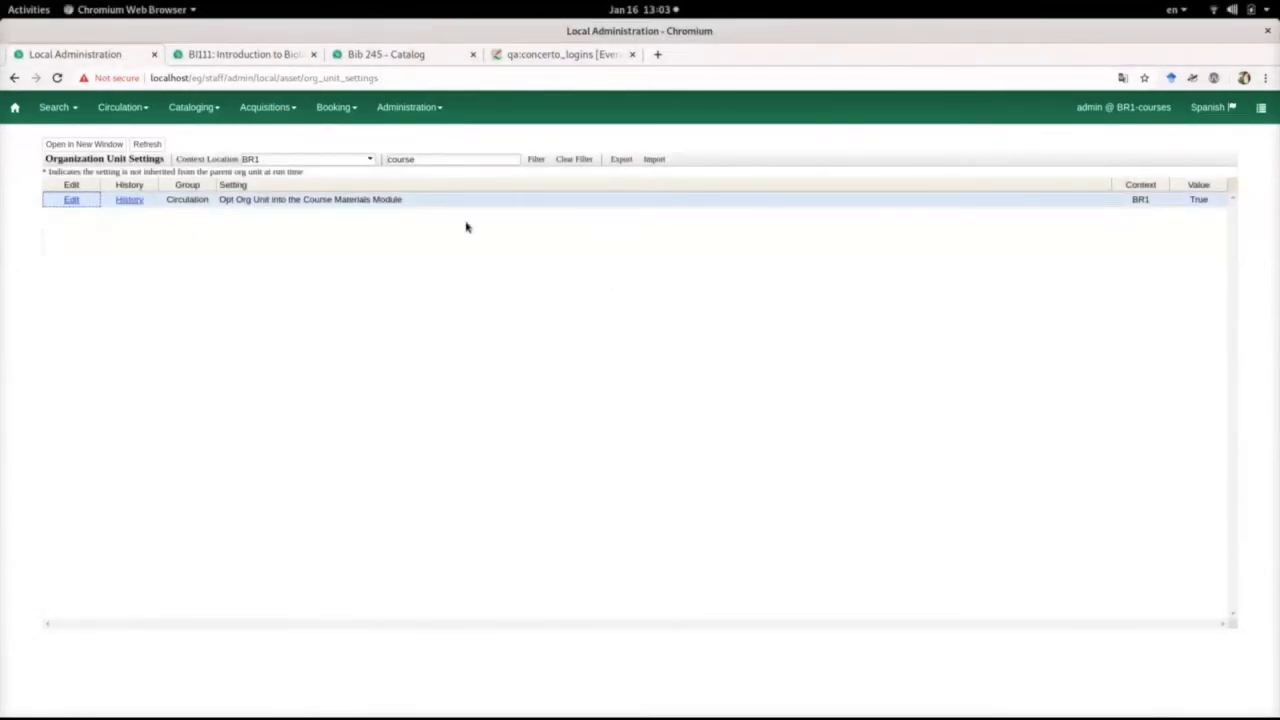
key("Right")
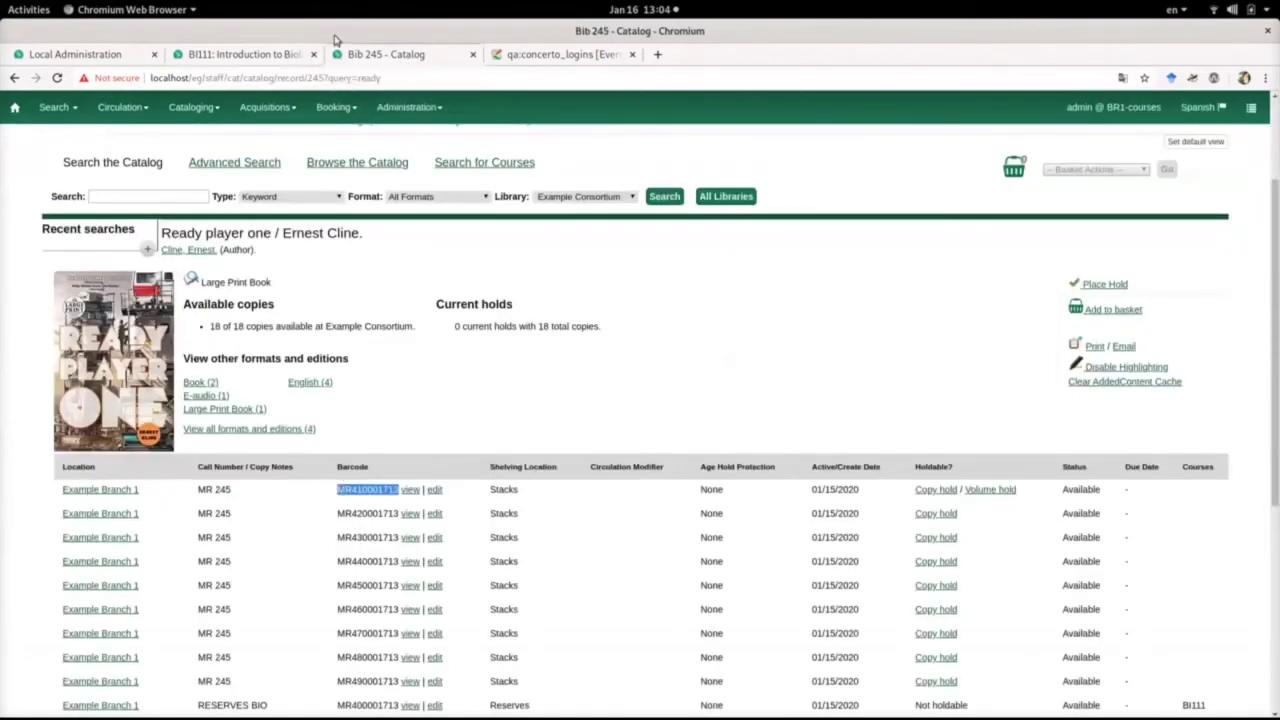
Enter barcode MR410001713 with the relationship Required as a new material for the BI111: Introduction to Biology course.
left_click(187, 300)
type("MR410001713")
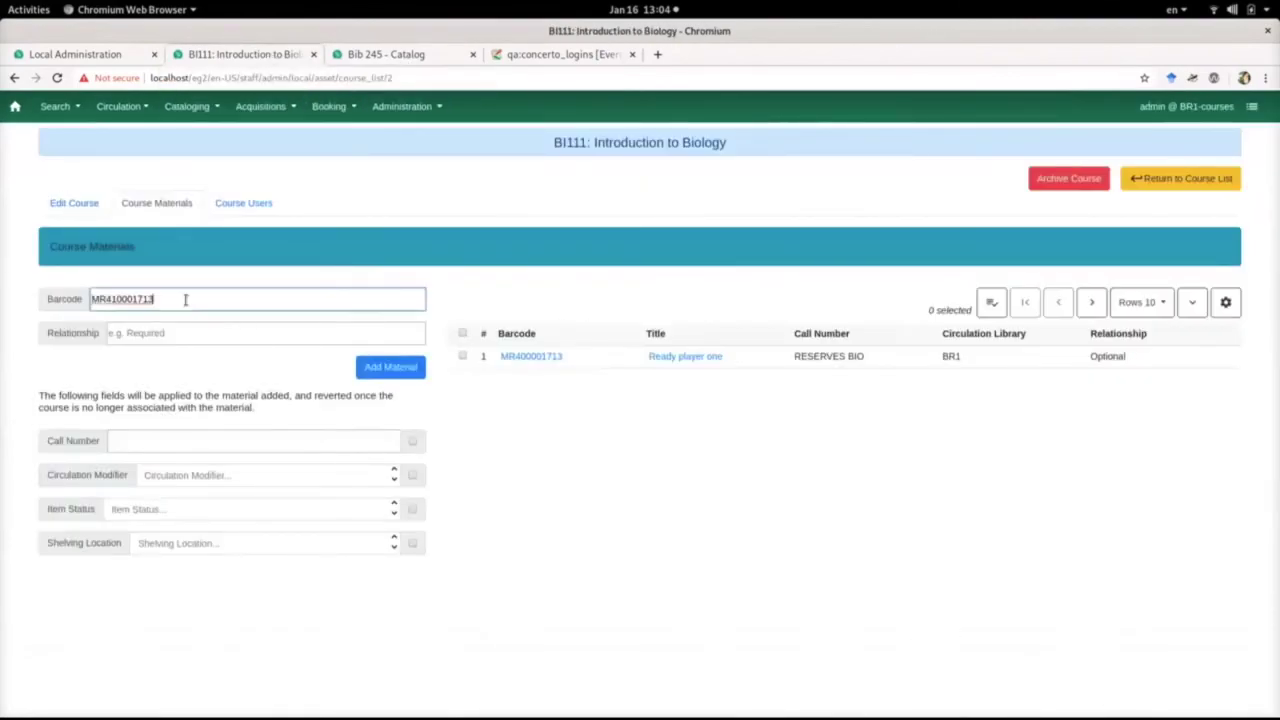
left_click(190, 340)
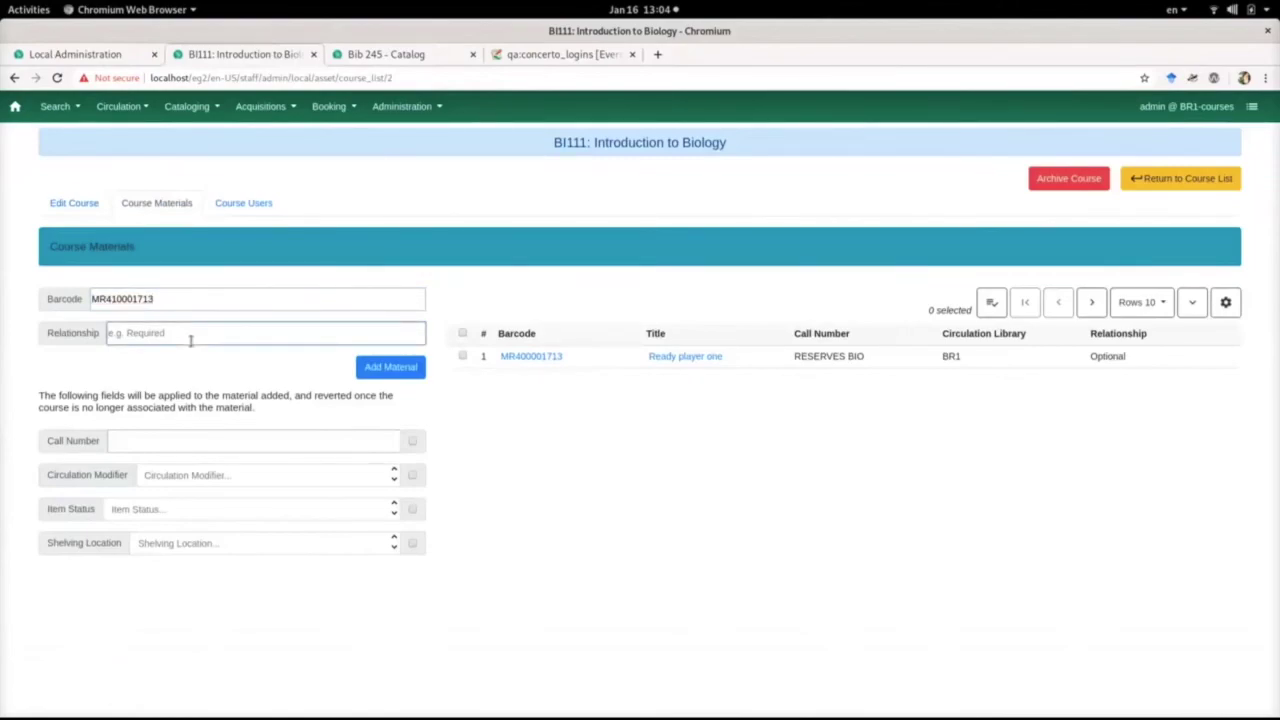
type("Required")
Set the material's call number to RESERVES BIO 111 and shelving location to Reserves (BR1), and add it to the course.
left_click(207, 444)
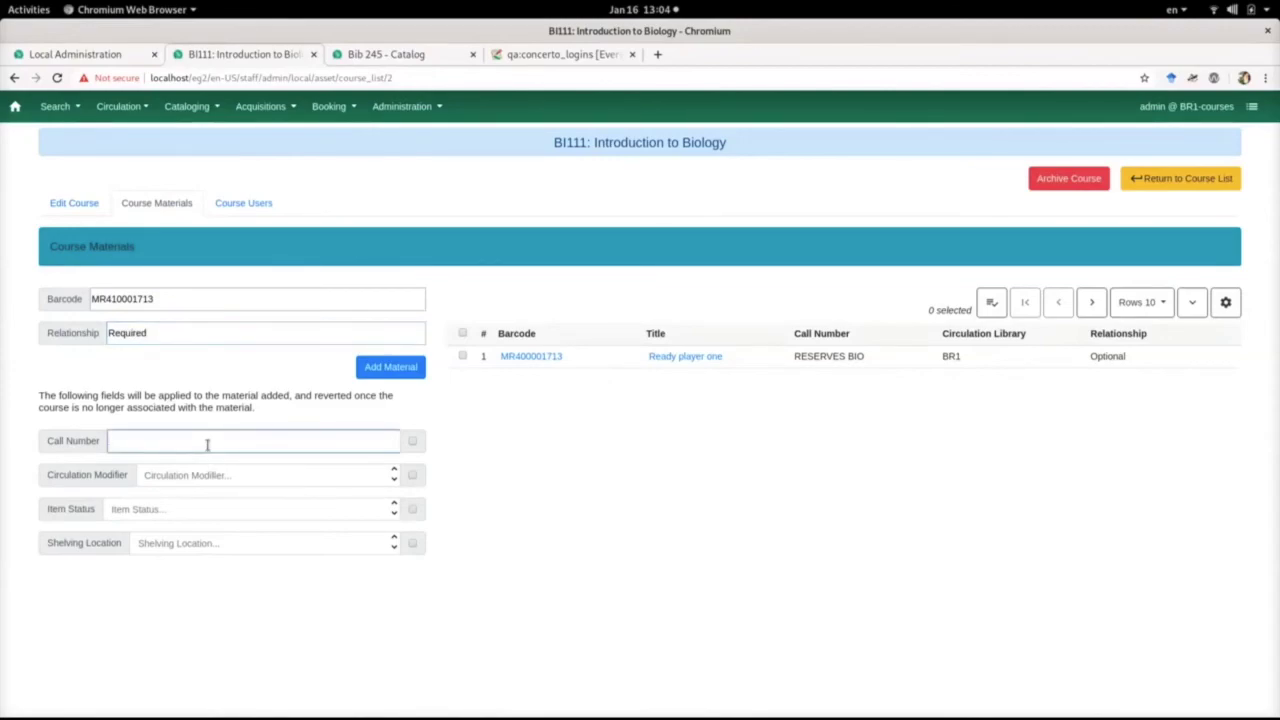
type("RESERVES BIO 111")
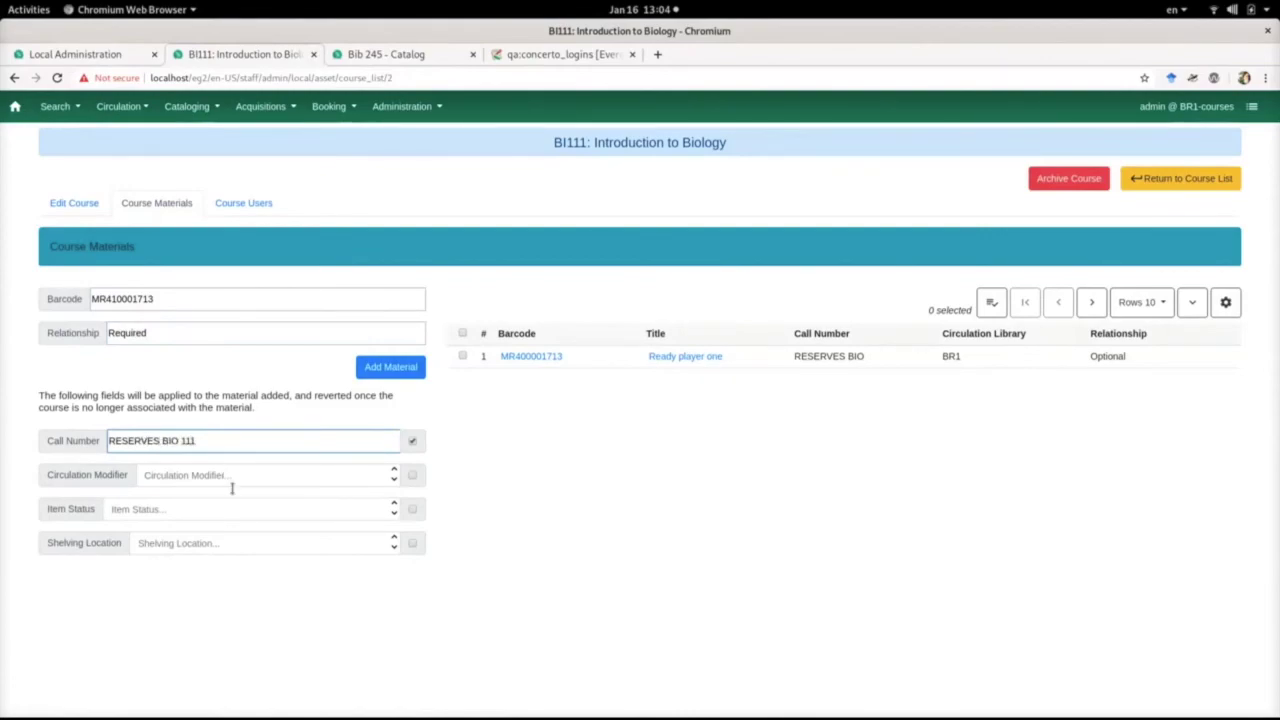
left_click(237, 540)
type("rves")
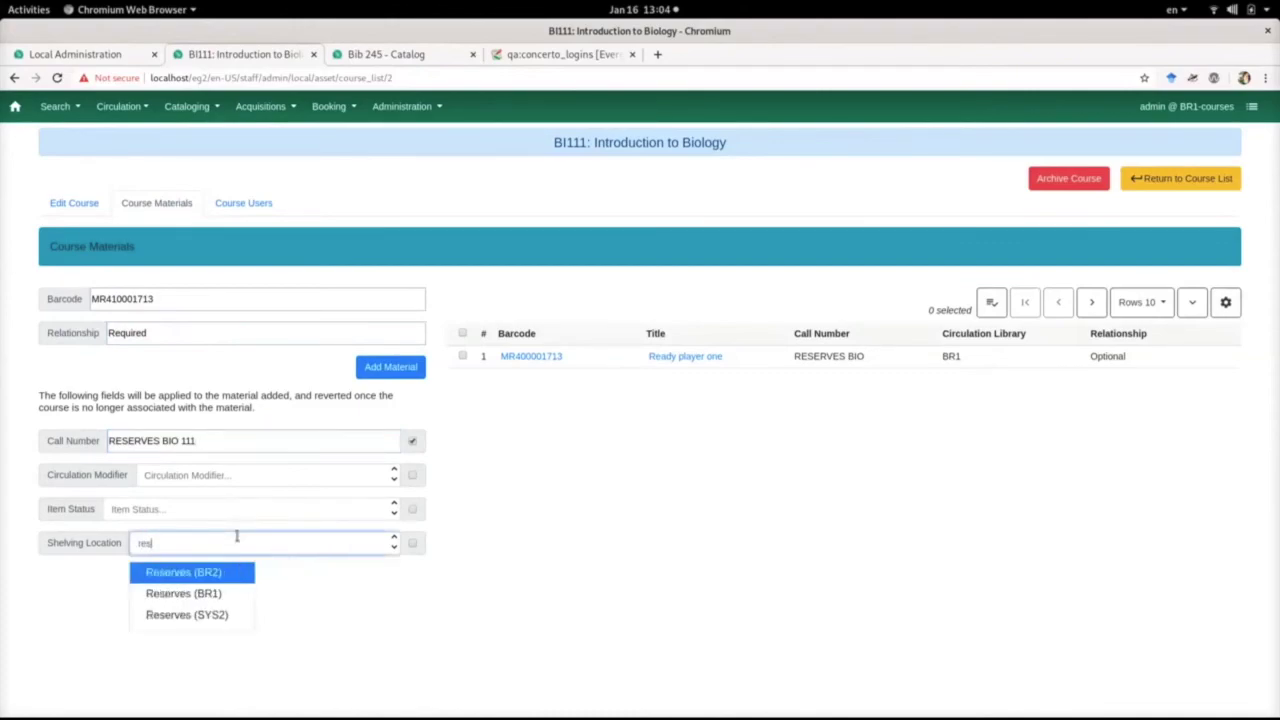
left_click(207, 597)
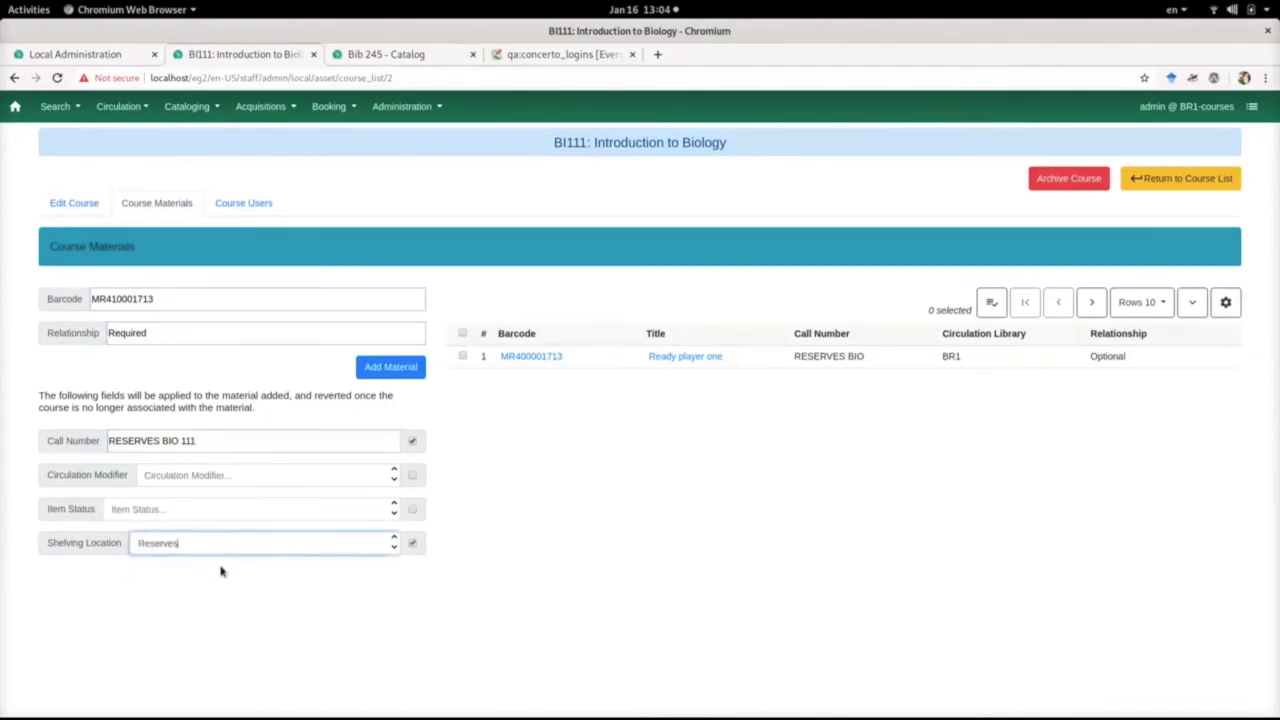
left_click(380, 368)
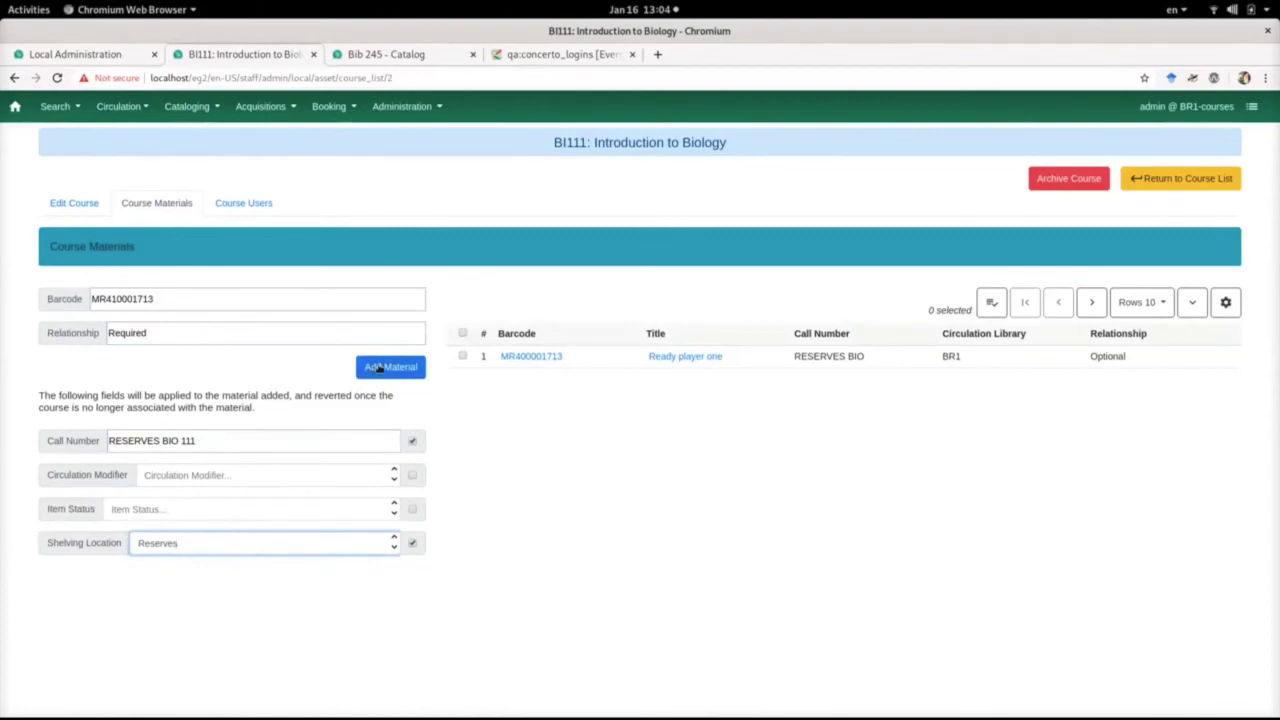
left_click(380, 368)
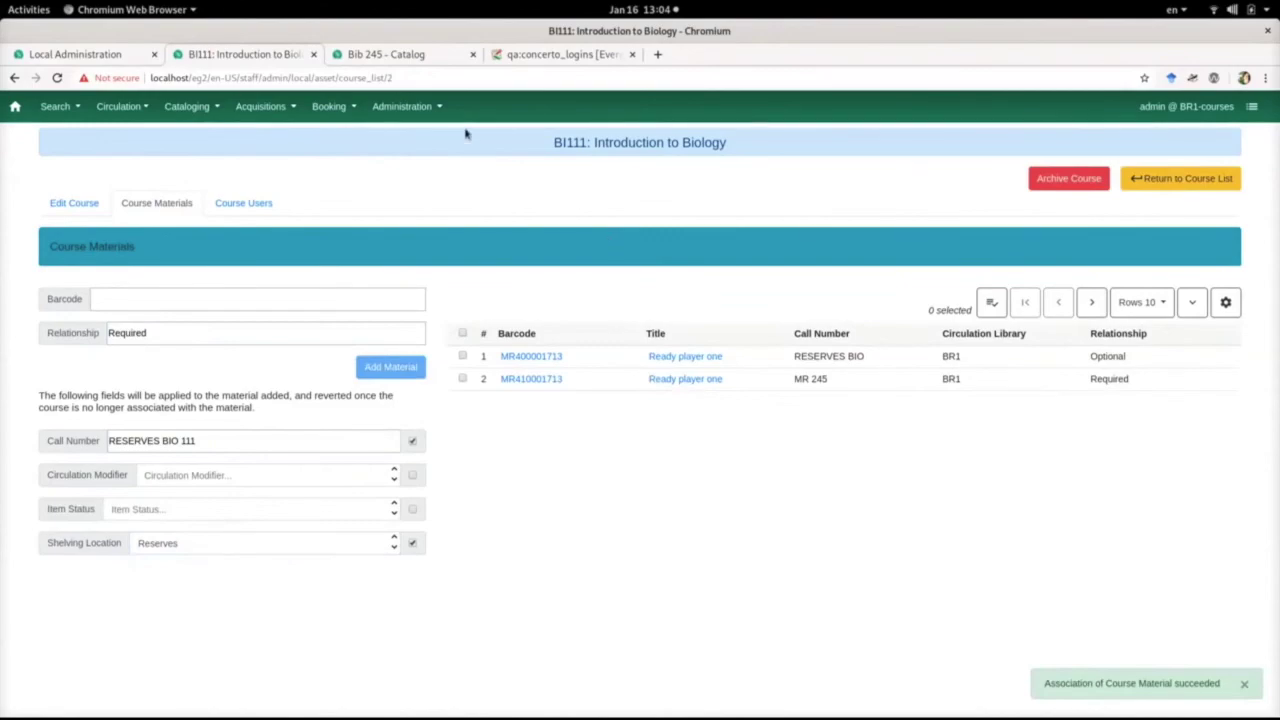
Reload the Ready player one catalog record, check its copies' call numbers, shelving locations and courses, and return to the BI111 course.
left_click(393, 56)
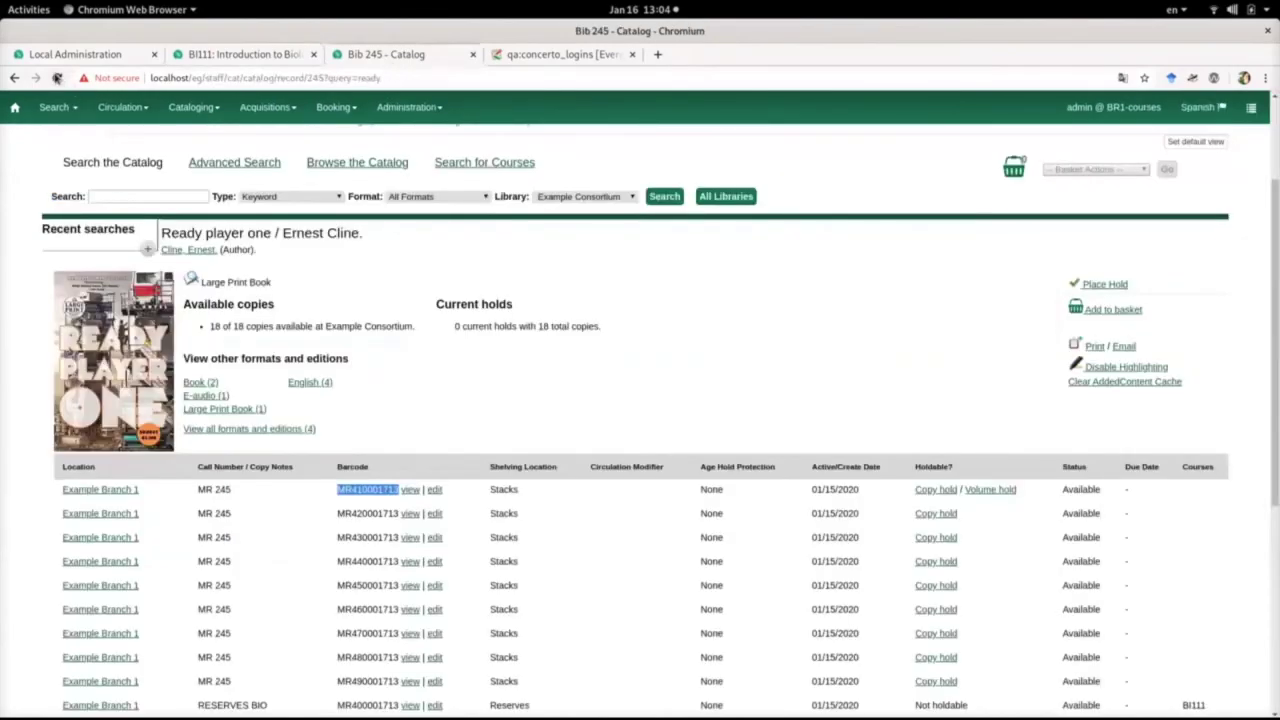
left_click(57, 78)
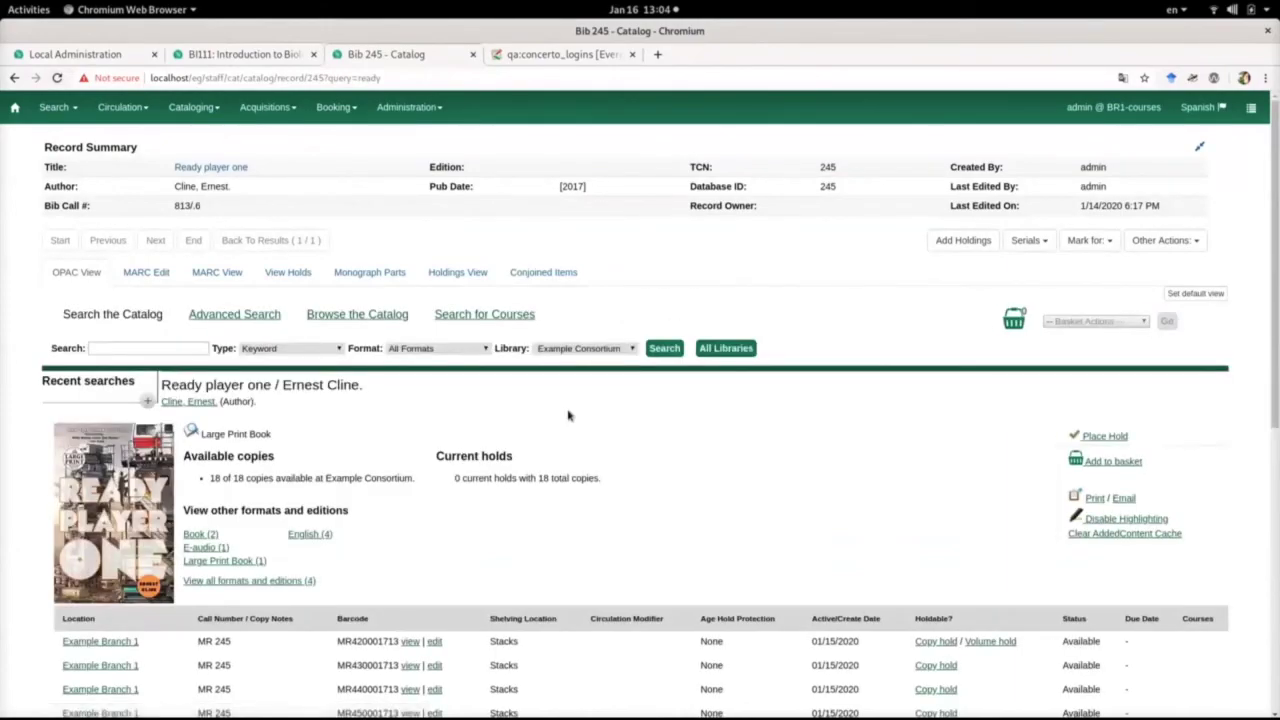
scroll(568, 415, "down", 5)
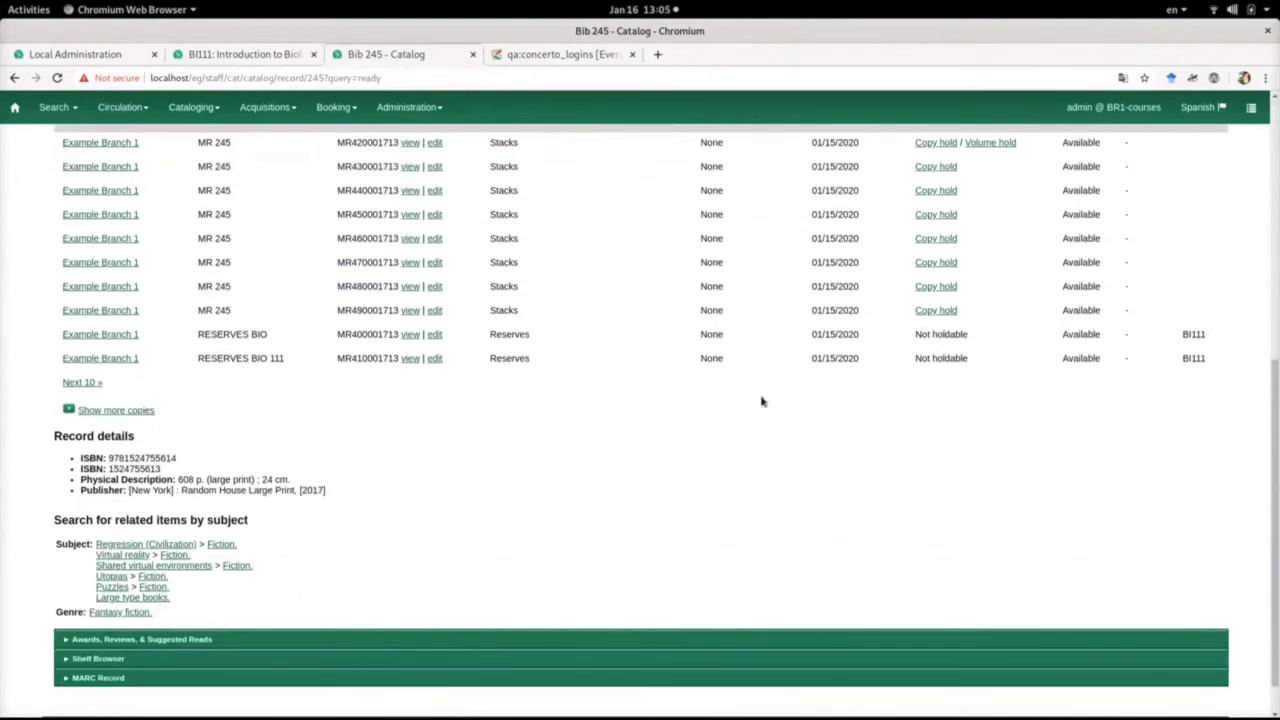
scroll(761, 401, "up", 2)
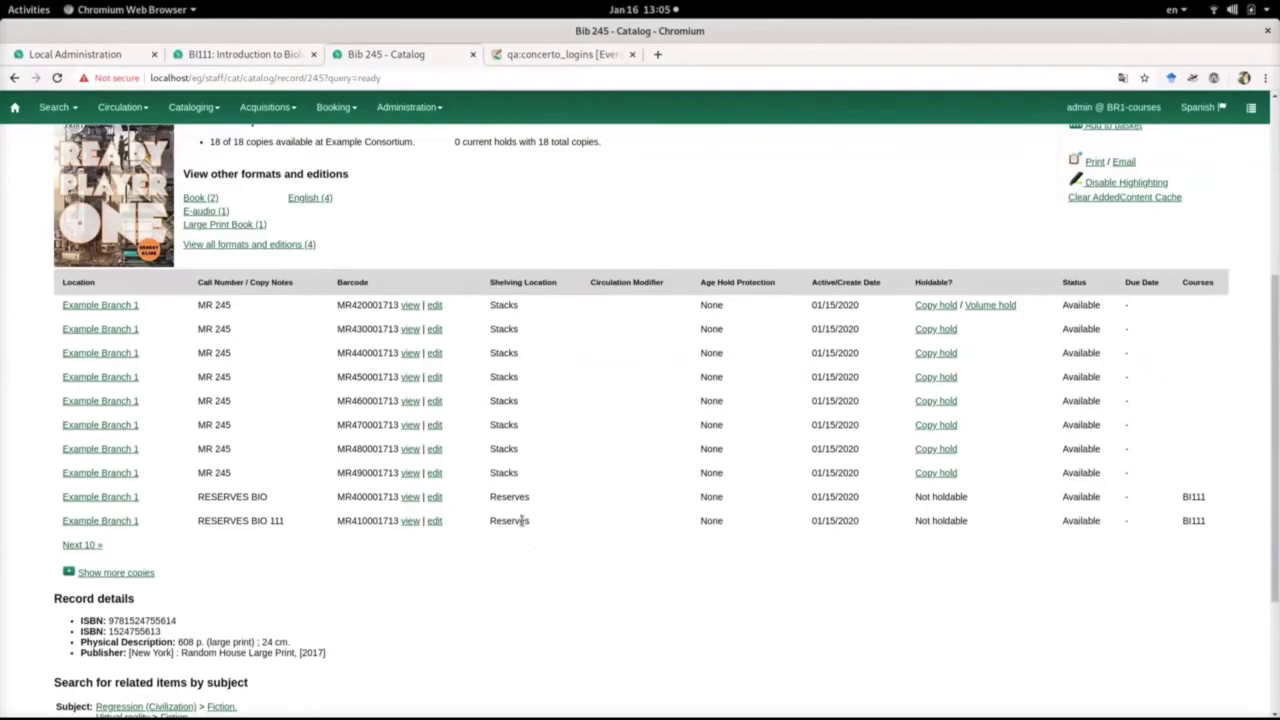
scroll(521, 520, "up", 3)
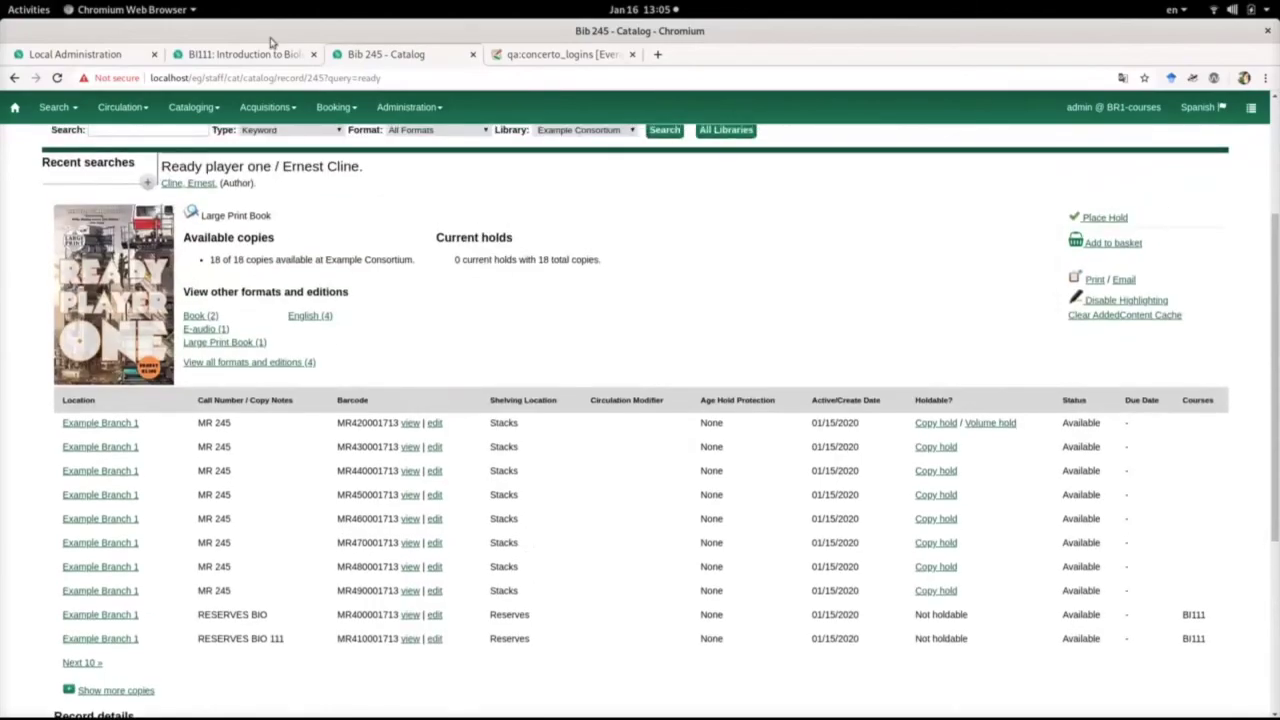
left_click(248, 56)
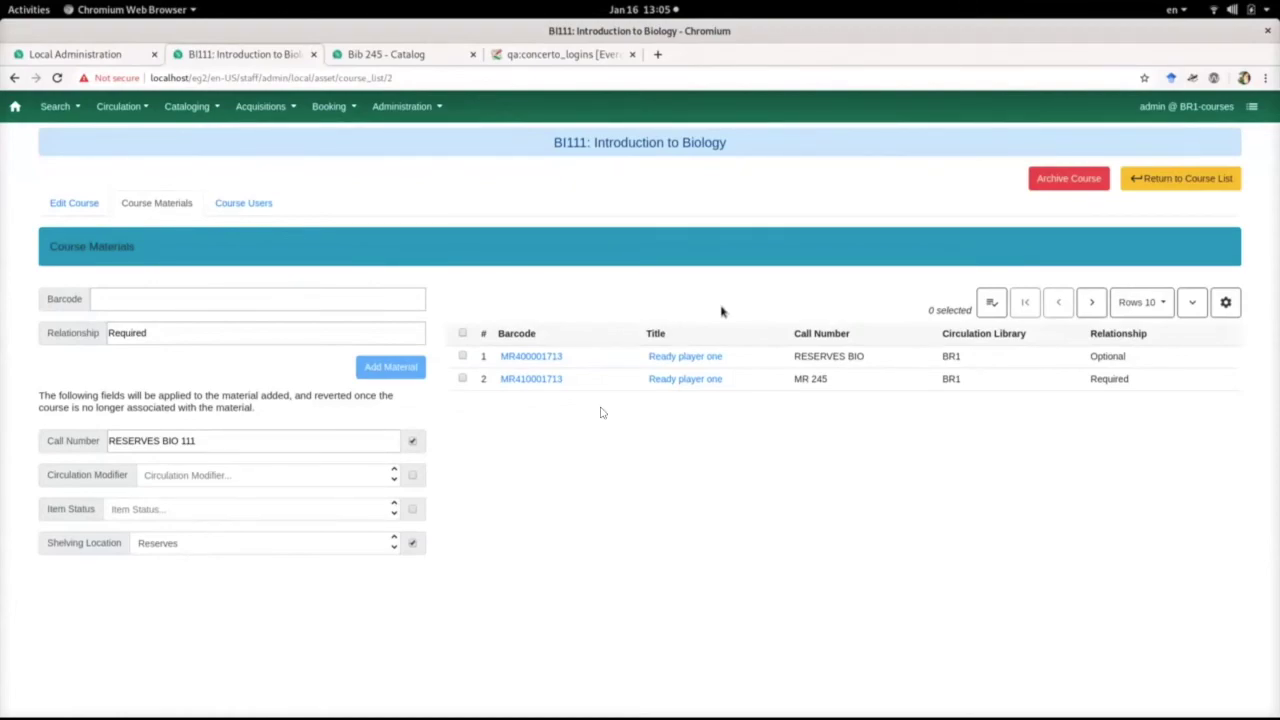
key("Right")
key("Right")
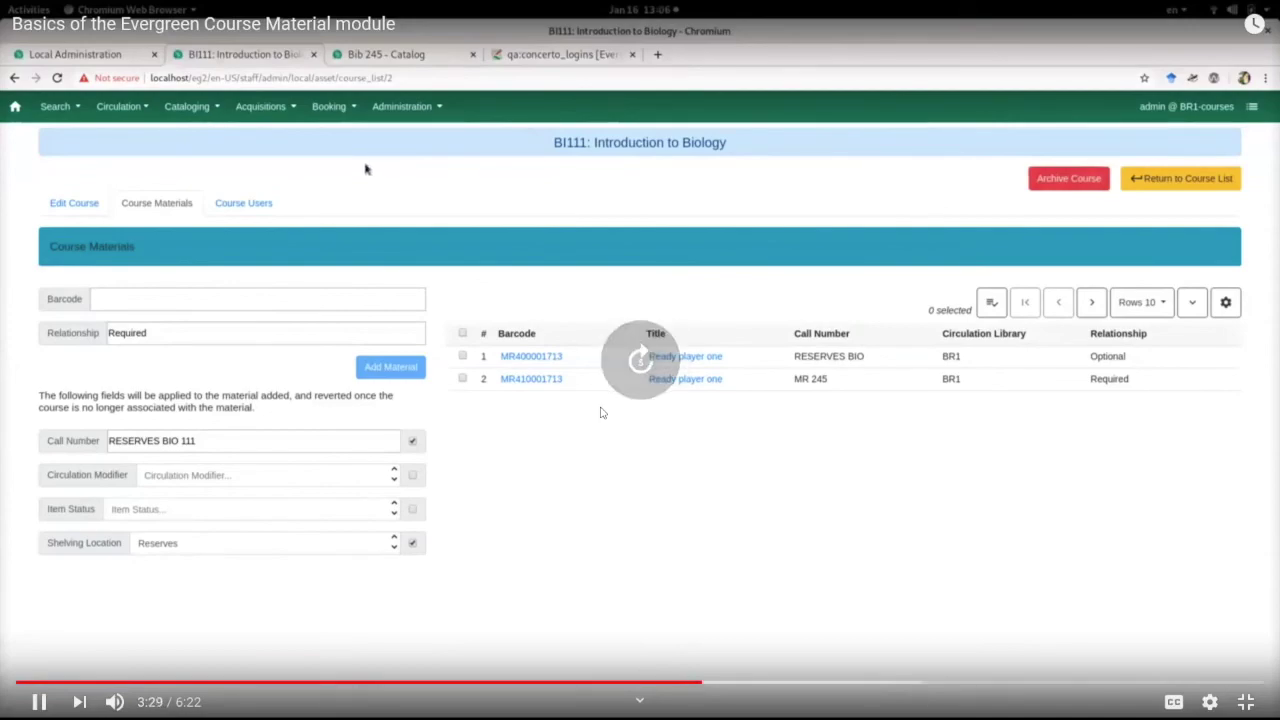
key("Right")
key("Right")
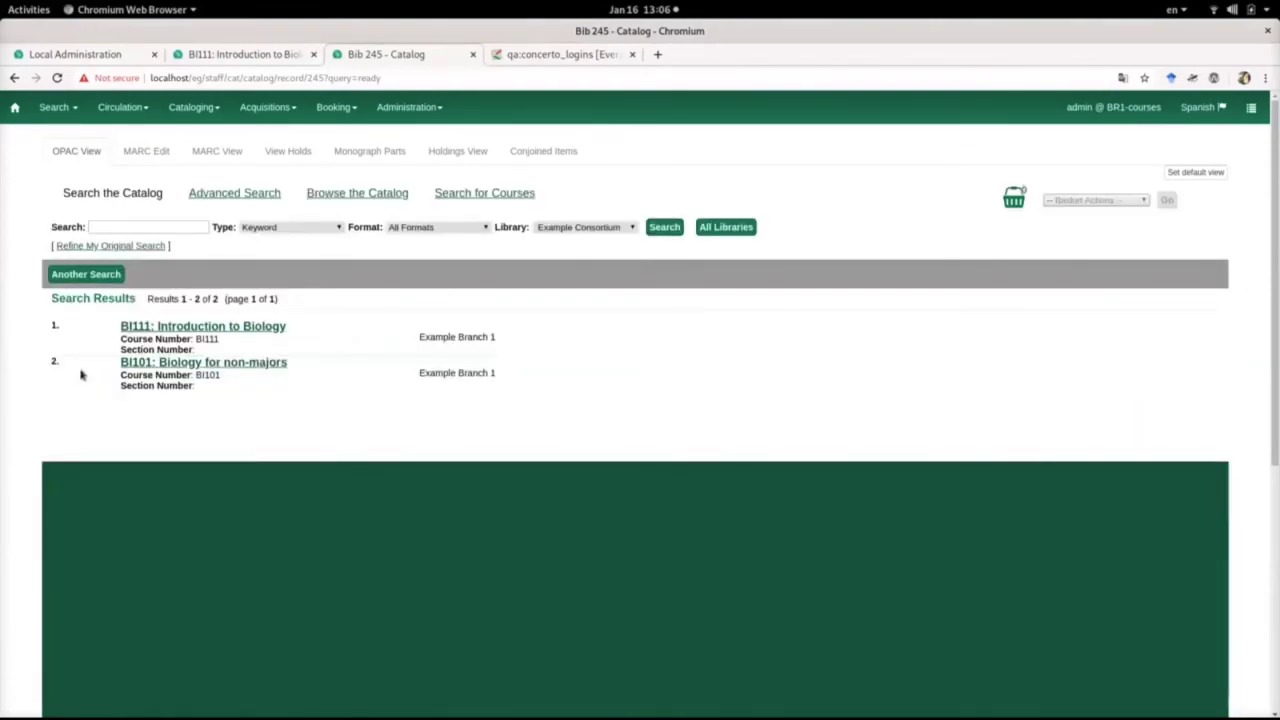
Open BI101: Biology for non-majors from the course search results to view its course materials.
left_click(225, 364)
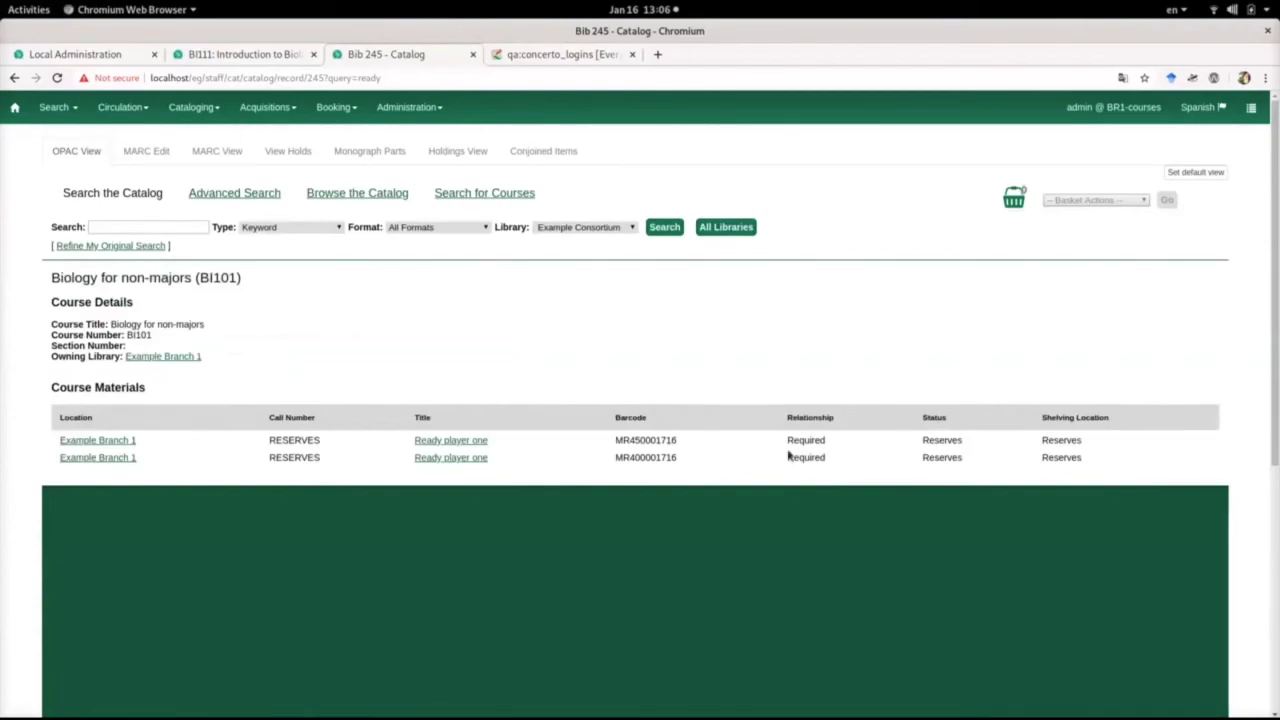
Search the experimental staff catalog for the keyword "ready".
left_click(202, 112)
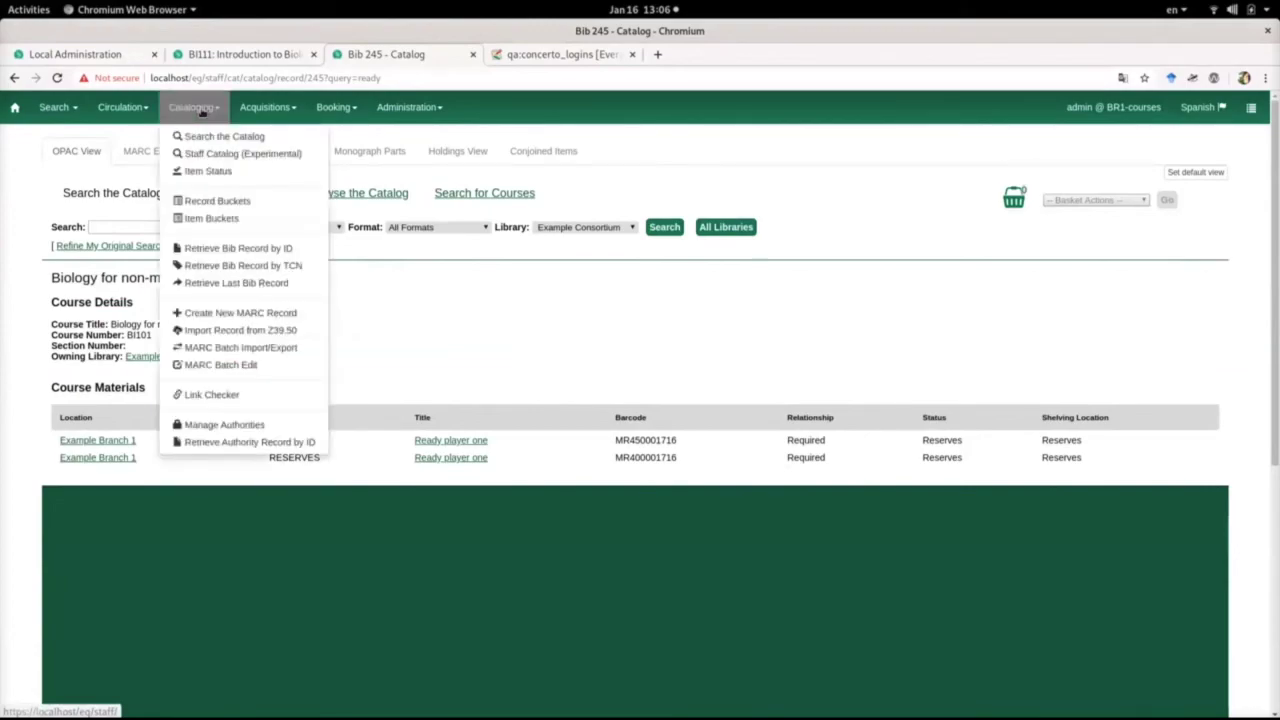
left_click(235, 155)
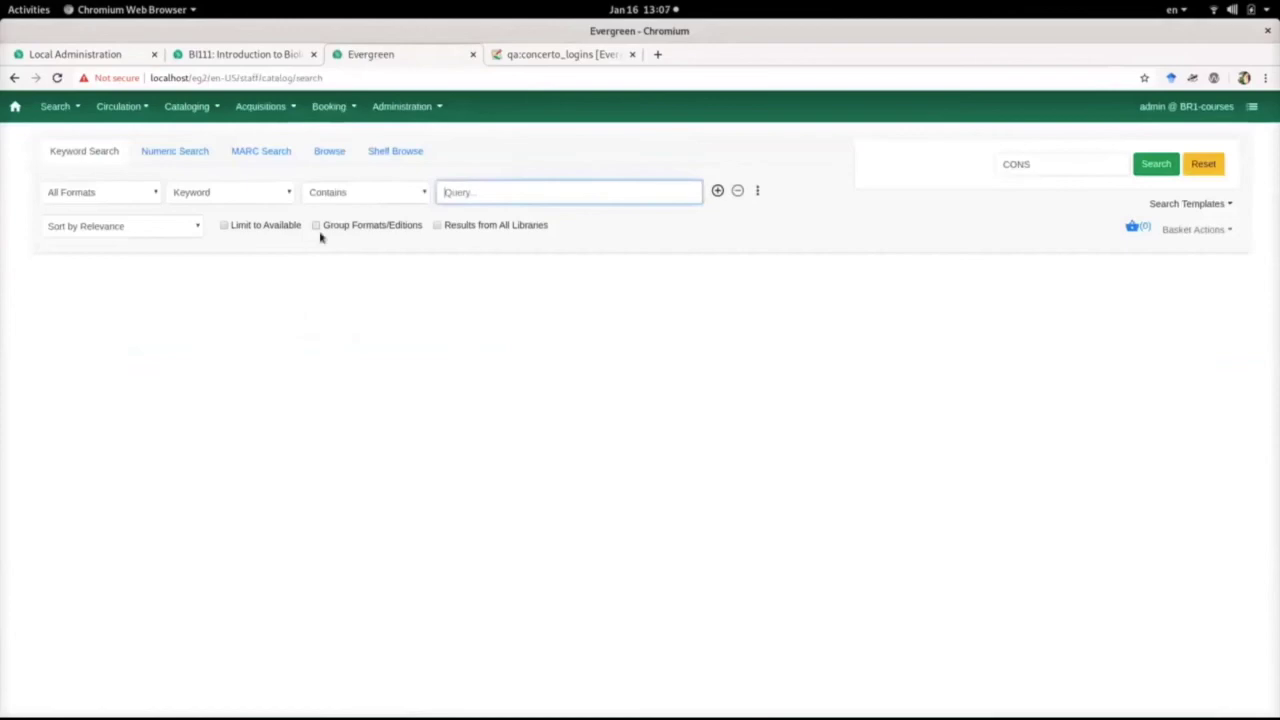
type("ready")
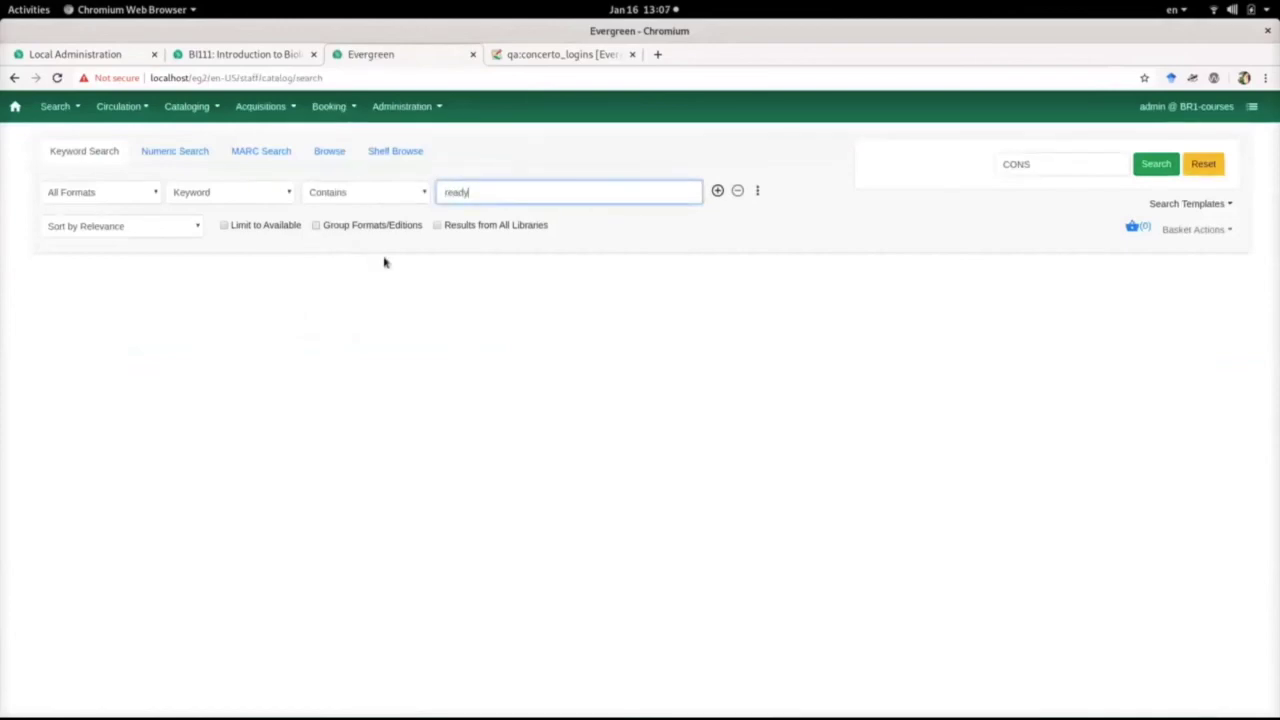
left_click(1160, 165)
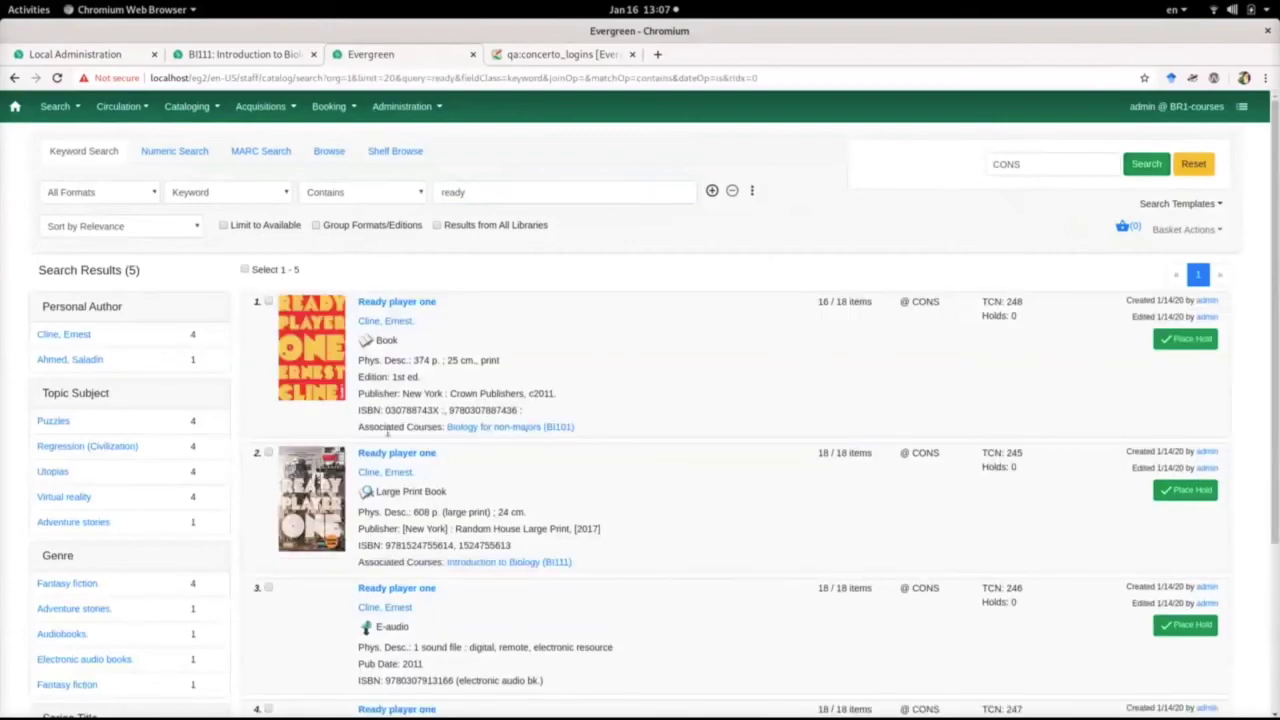
View the Biology for non-majors (BI101) course associated with the first search result, and return to open that result's Ready player one record.
left_click(490, 428)
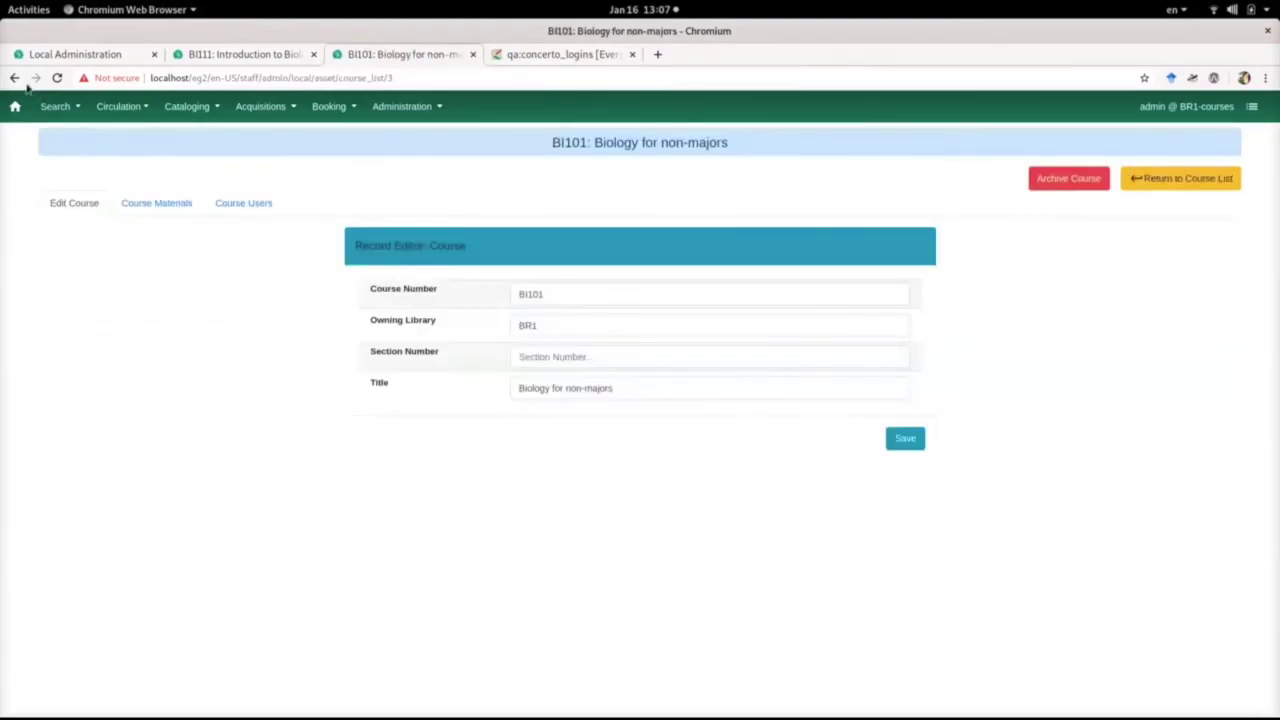
left_click(13, 79)
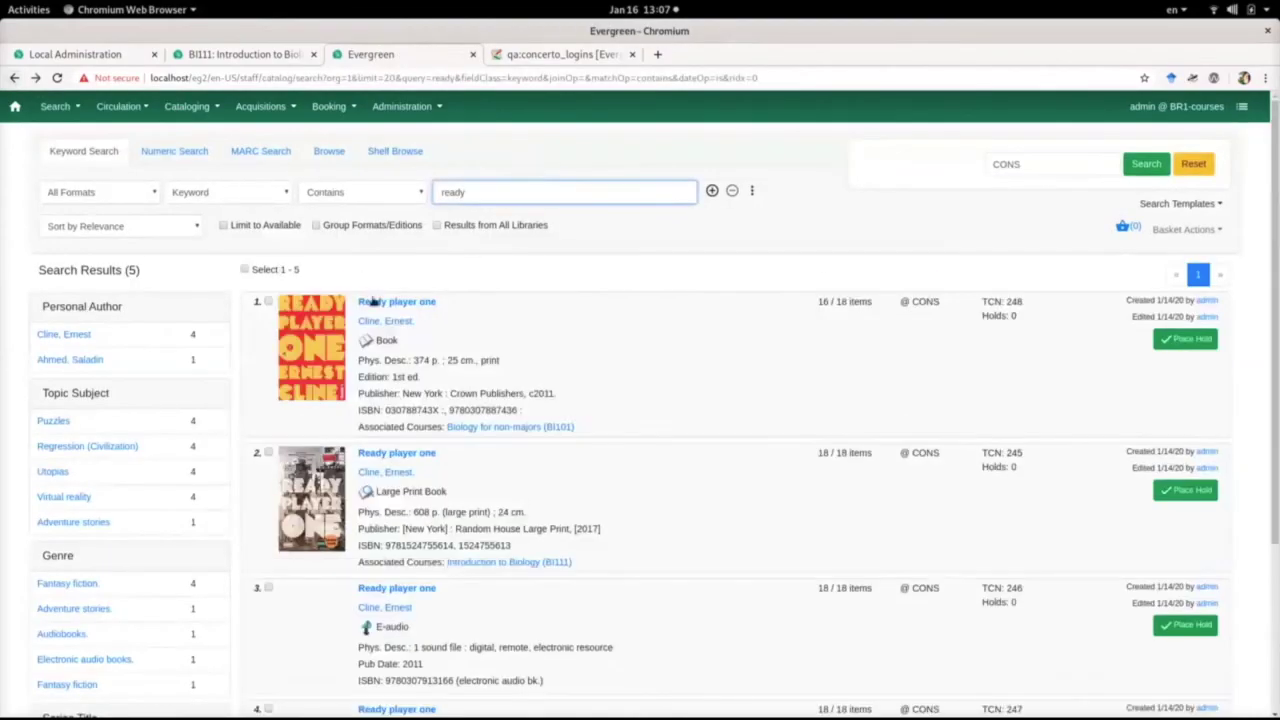
left_click(390, 304)
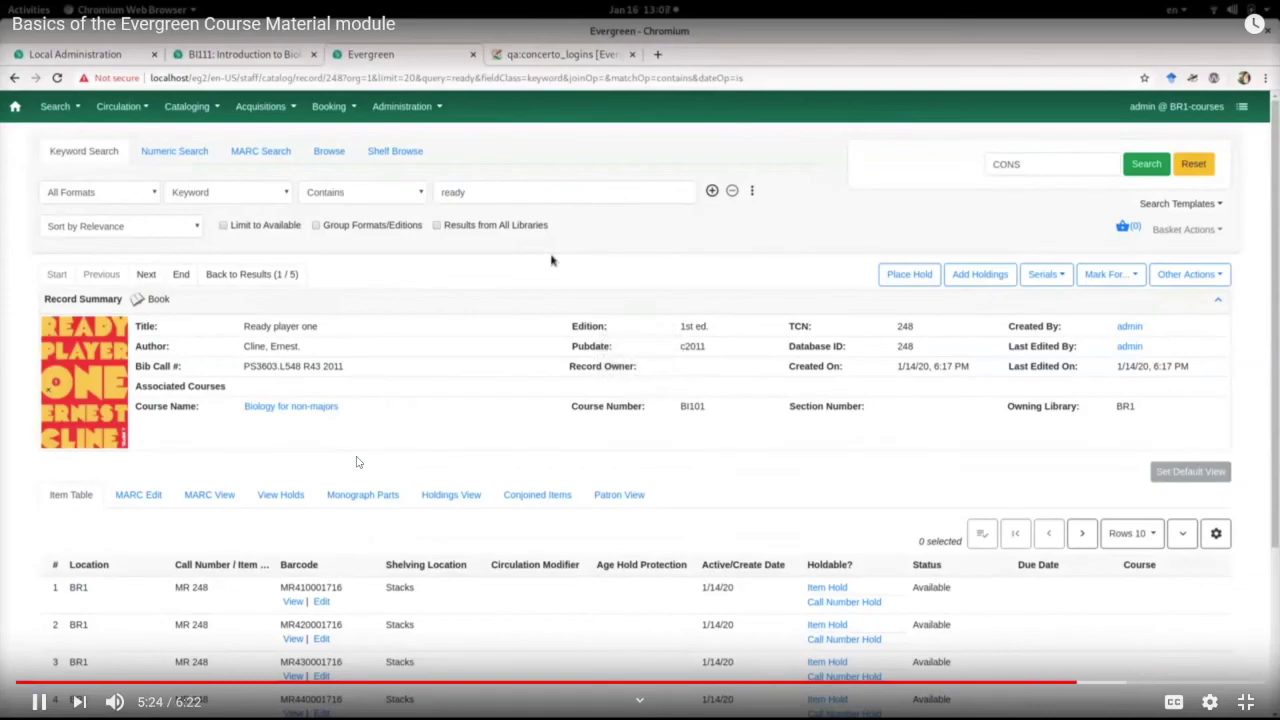
key("Right")
key("Right")
key("Right")
key("Right")
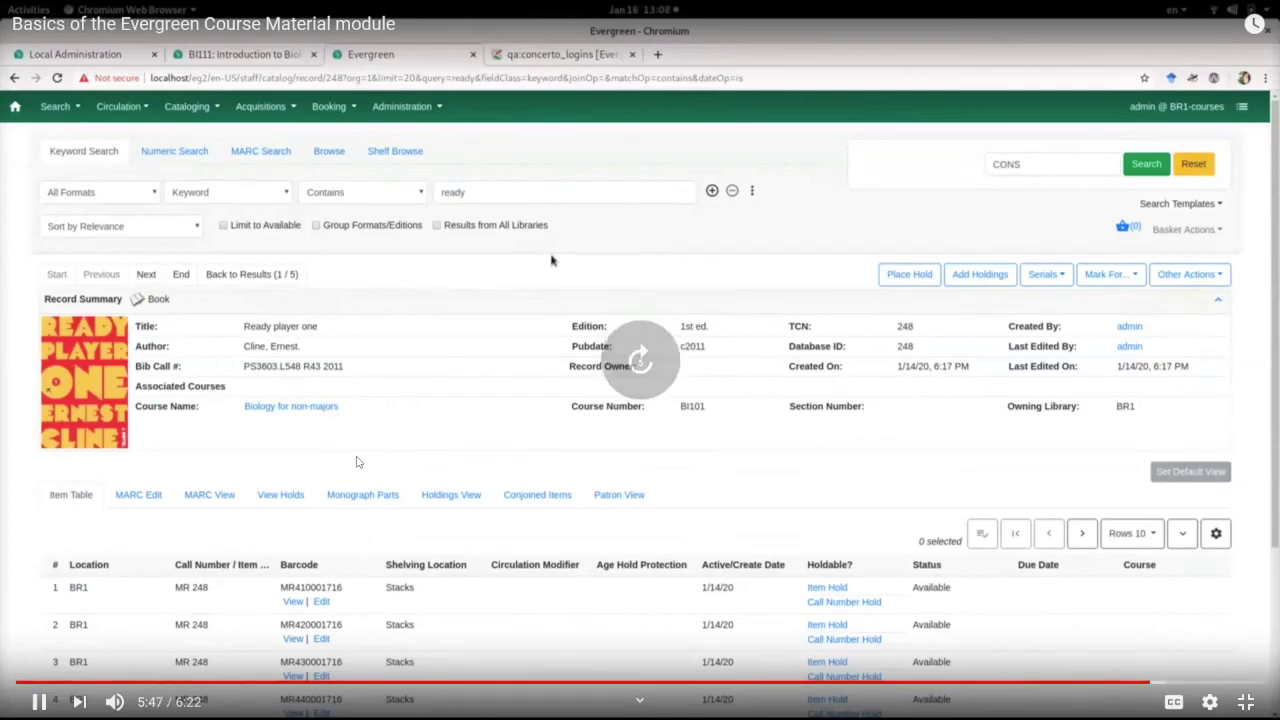
key("Right")
key("Right")
key("Right")
key("Right")
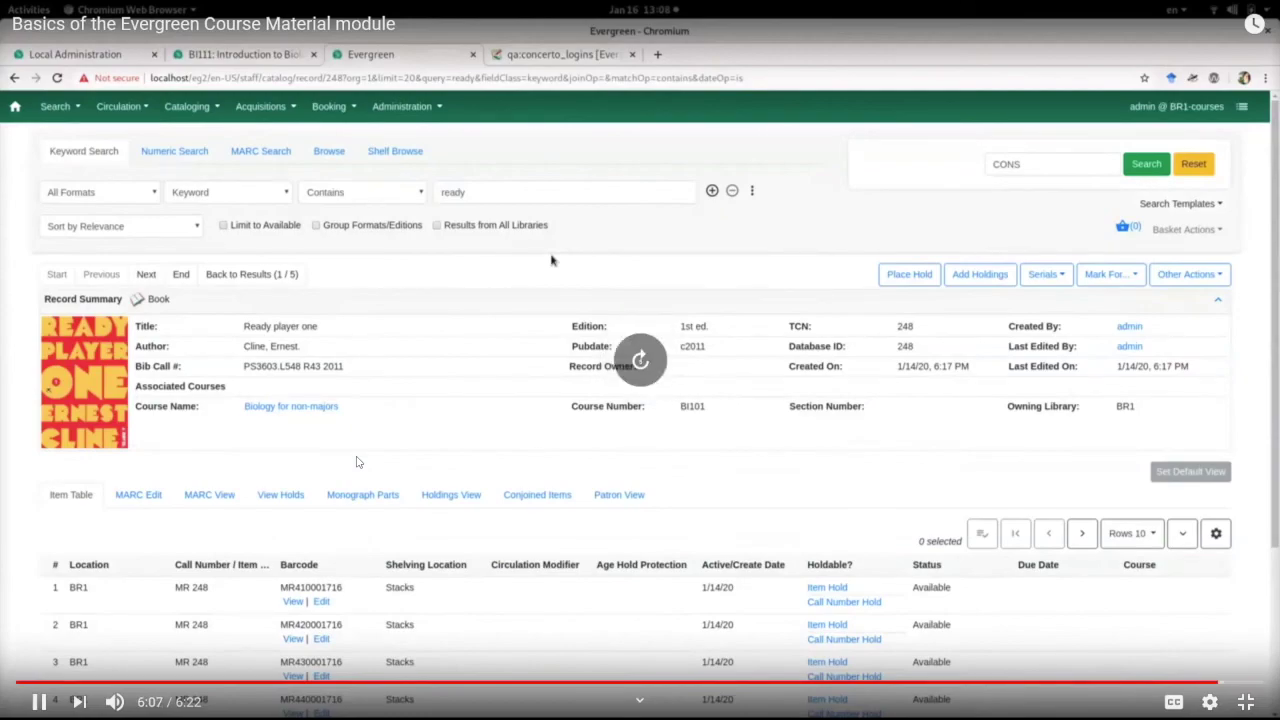
key("Right")
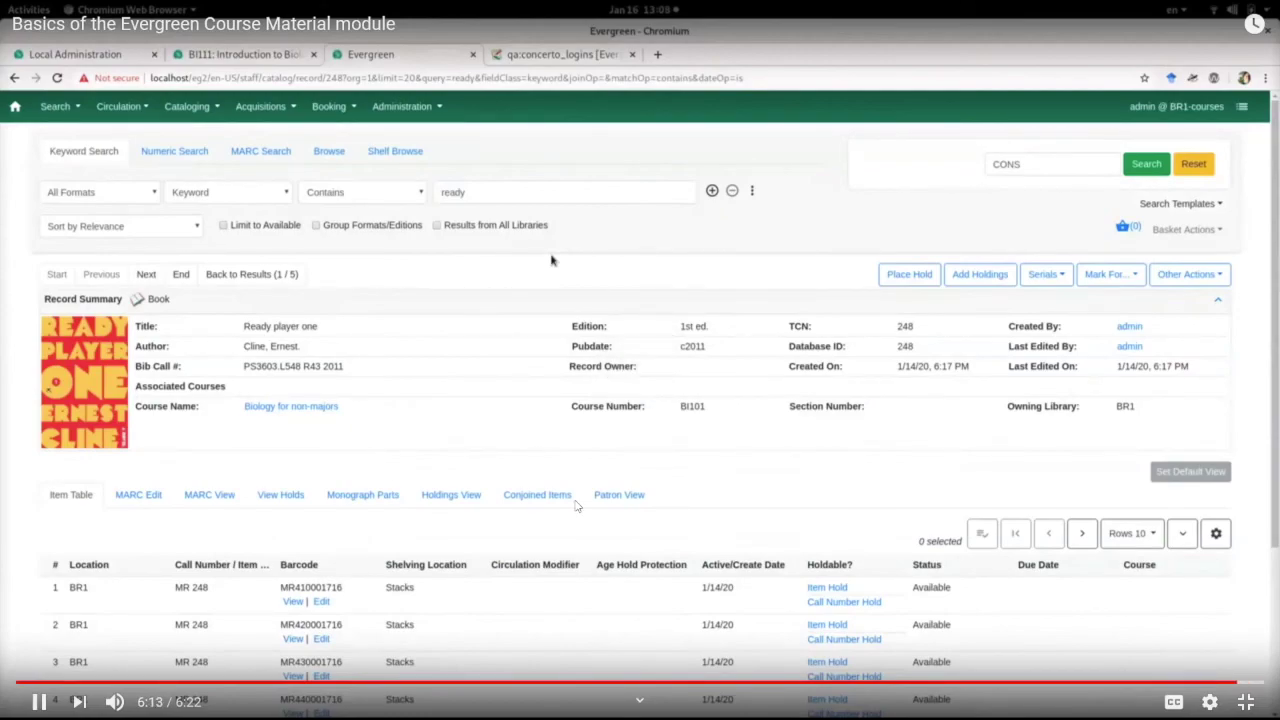